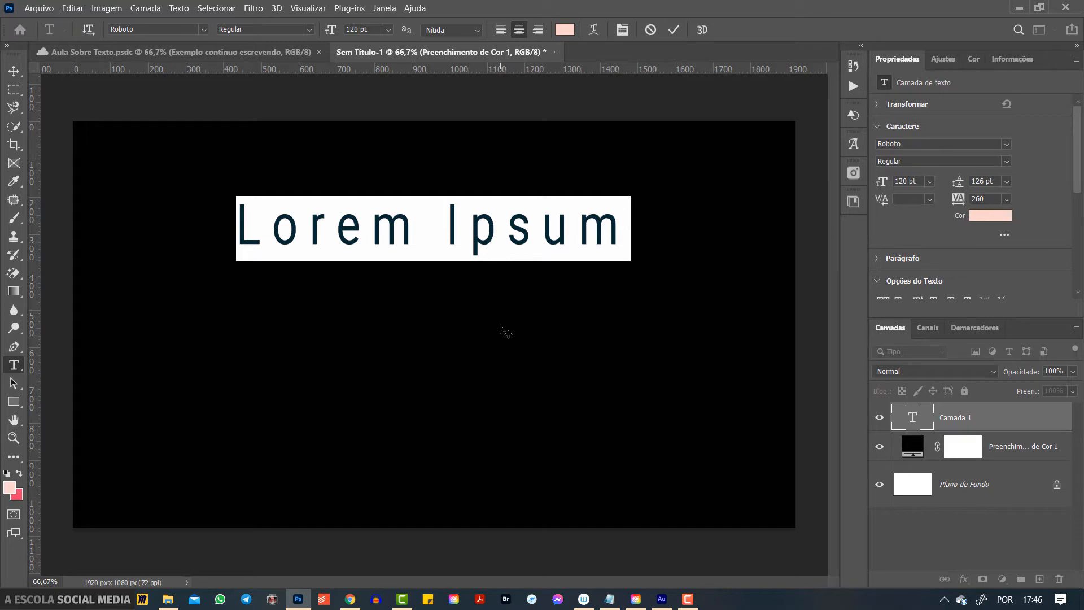
Replace the placeholder text with "Social Media" and "Designer" on a second line, and commit the text layer.
{"action": "type", "text": "Soc"}
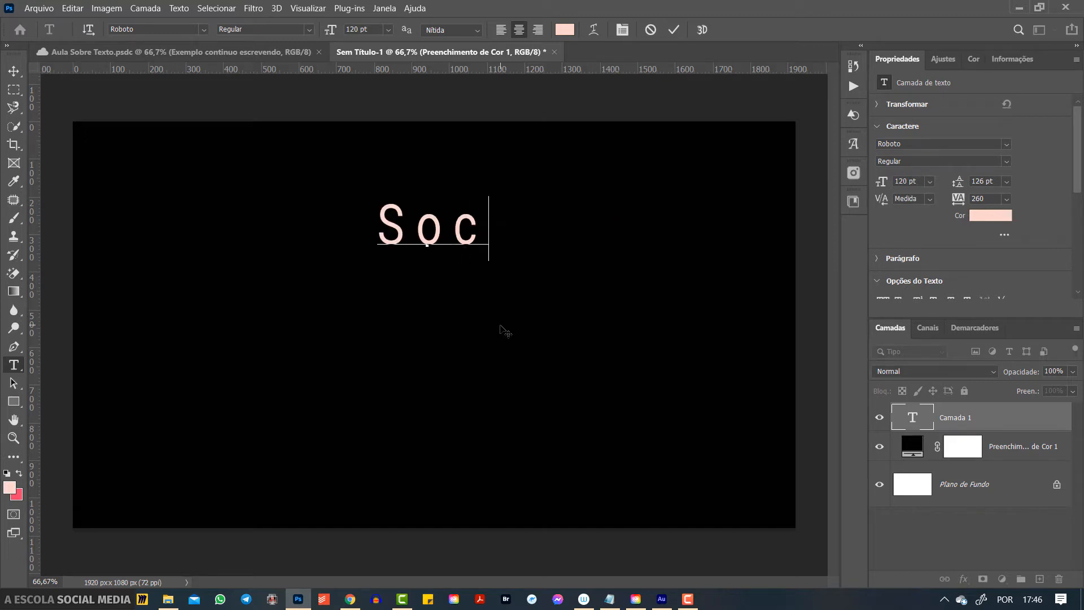
{"action": "type", "text": "ial Media"}
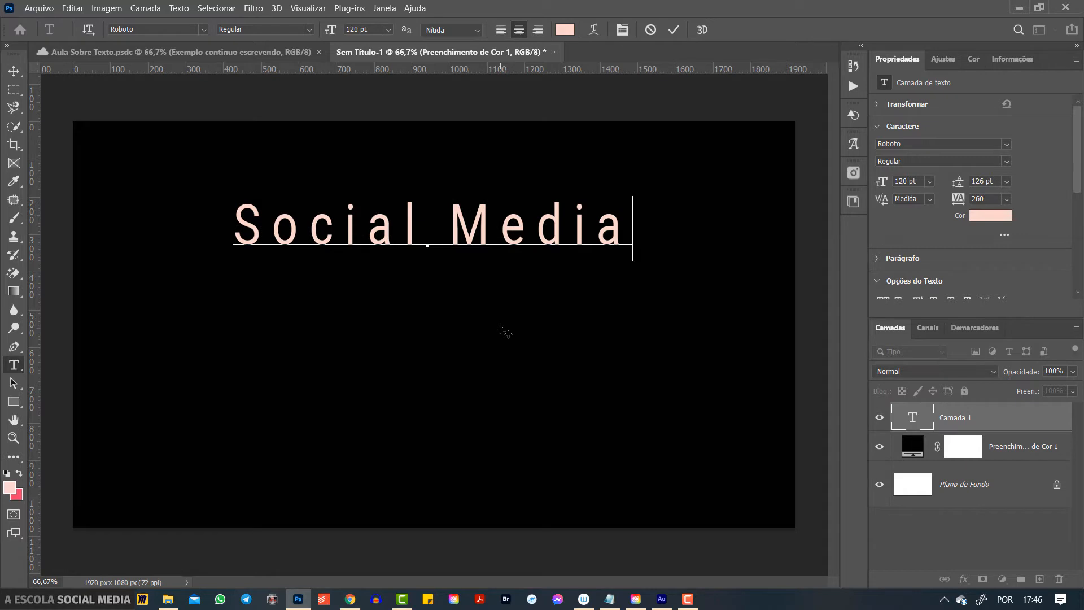
{"action": "key", "text": "Return"}
{"action": "type", "text": "Desi"}
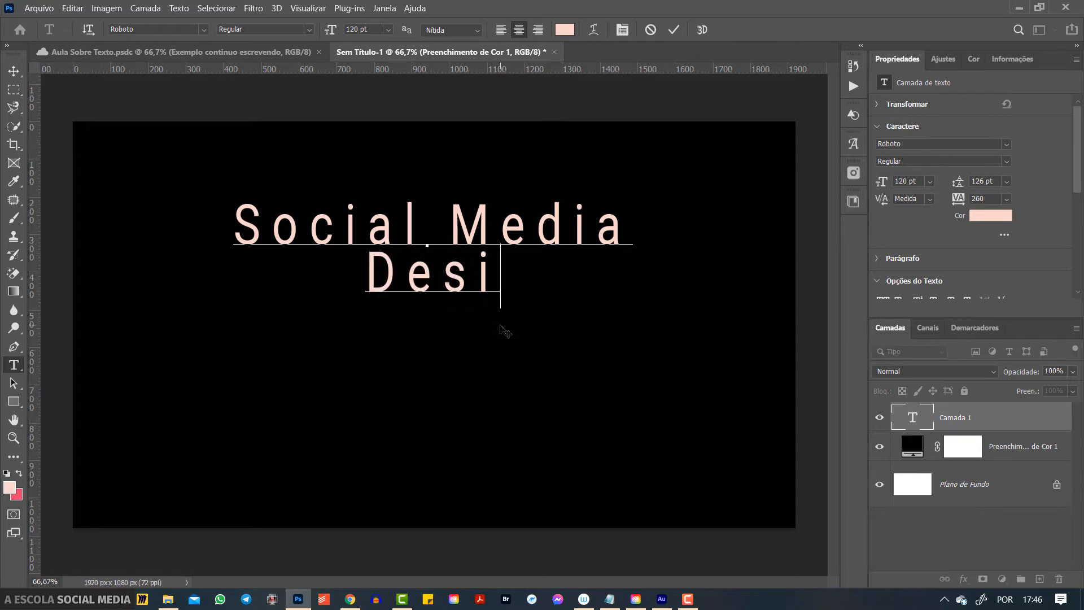
{"action": "type", "text": "gner"}
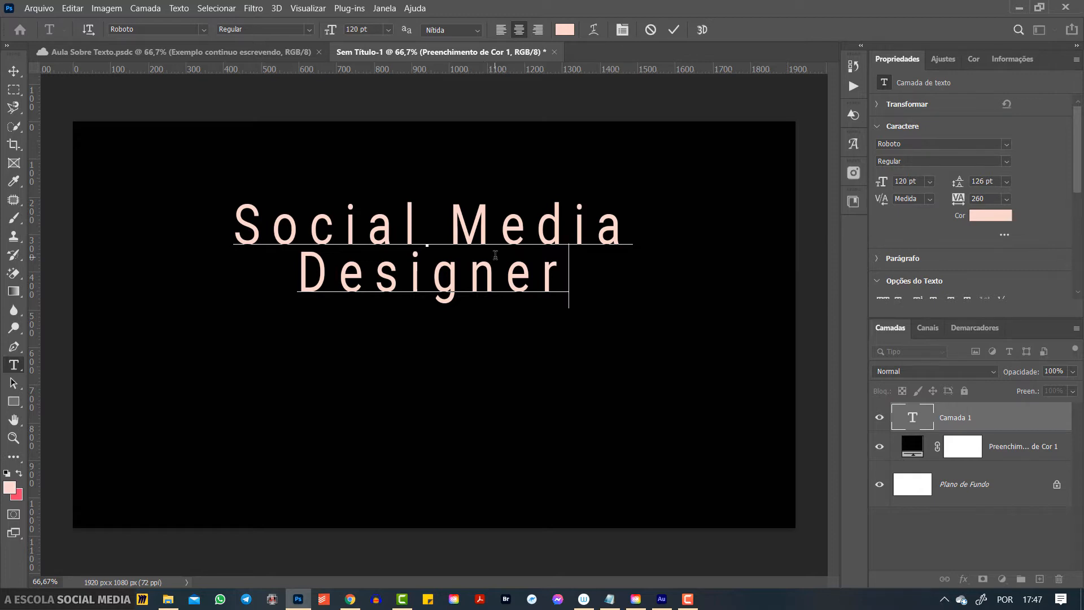
{"action": "left_click", "coordinate": [674, 29]}
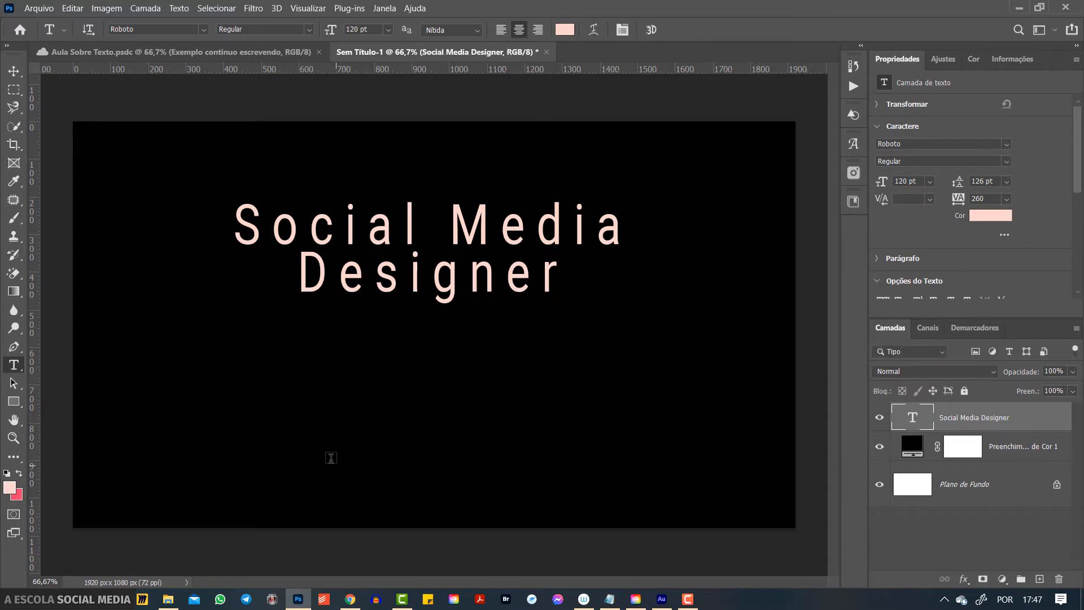
Add a second text layer with the Lorem Ipsum placeholder, centred beneath the Social Media Designer title.
{"action": "left_click", "coordinate": [291, 404]}
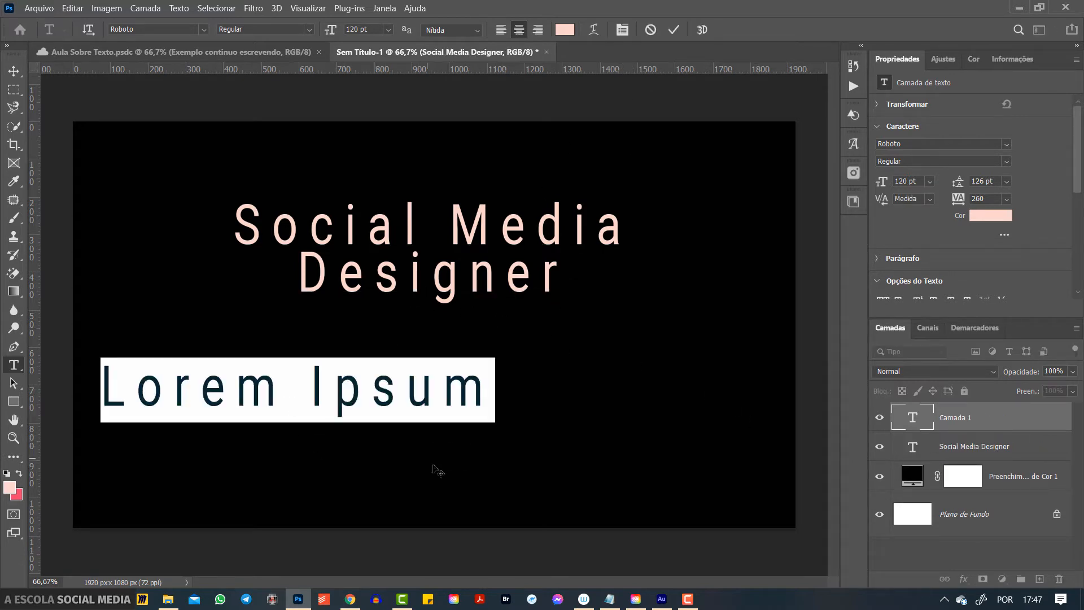
{"action": "left_click_drag", "start_coordinate": [435, 472], "coordinate": [575, 457]}
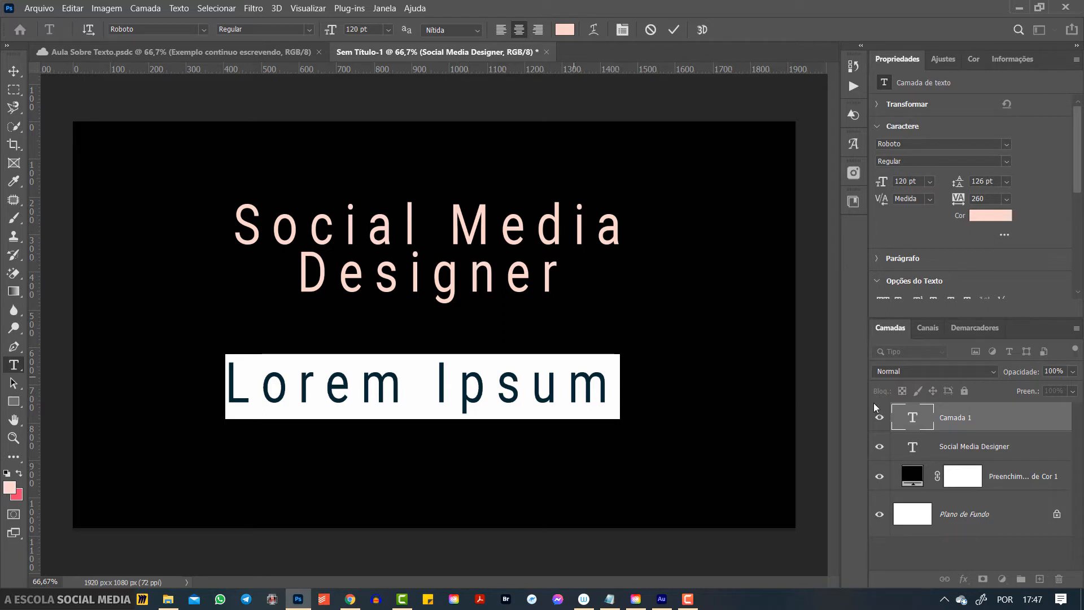
{"action": "left_click", "coordinate": [468, 237]}
{"action": "key", "text": "Escape"}
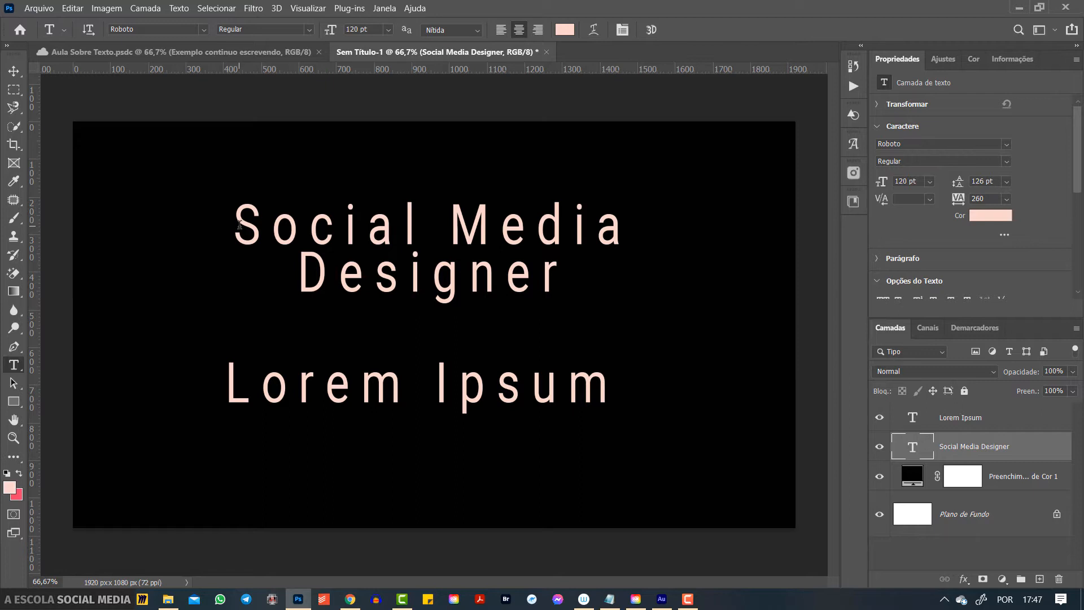
Try selecting the title's first line and the word "Social", and delete the Lorem Ipsum layer.
{"action": "left_click_drag", "start_coordinate": [236, 225], "coordinate": [617, 241]}
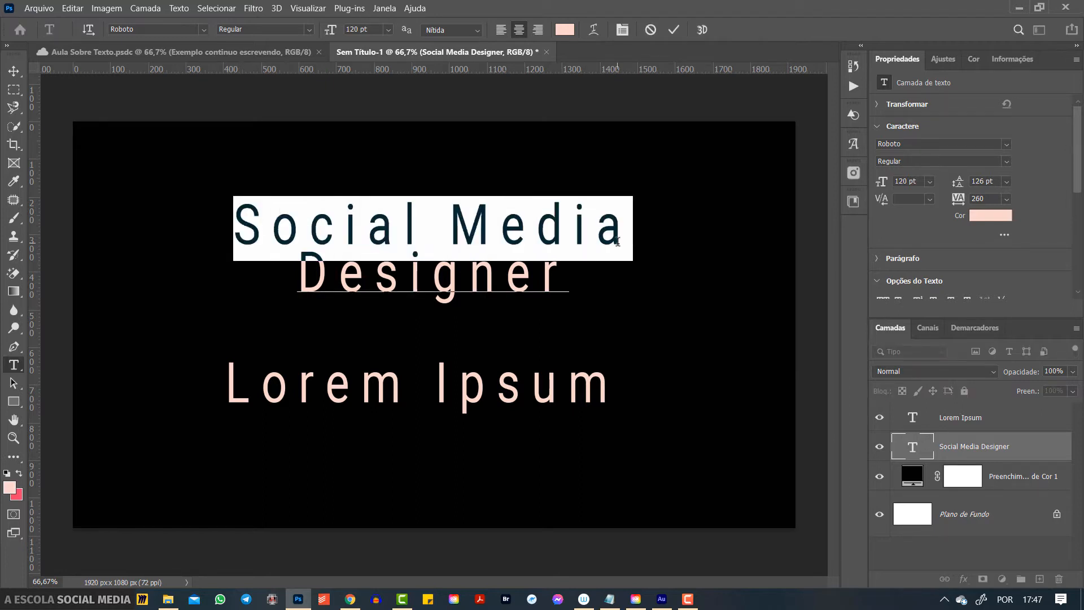
{"action": "left_click", "coordinate": [352, 236]}
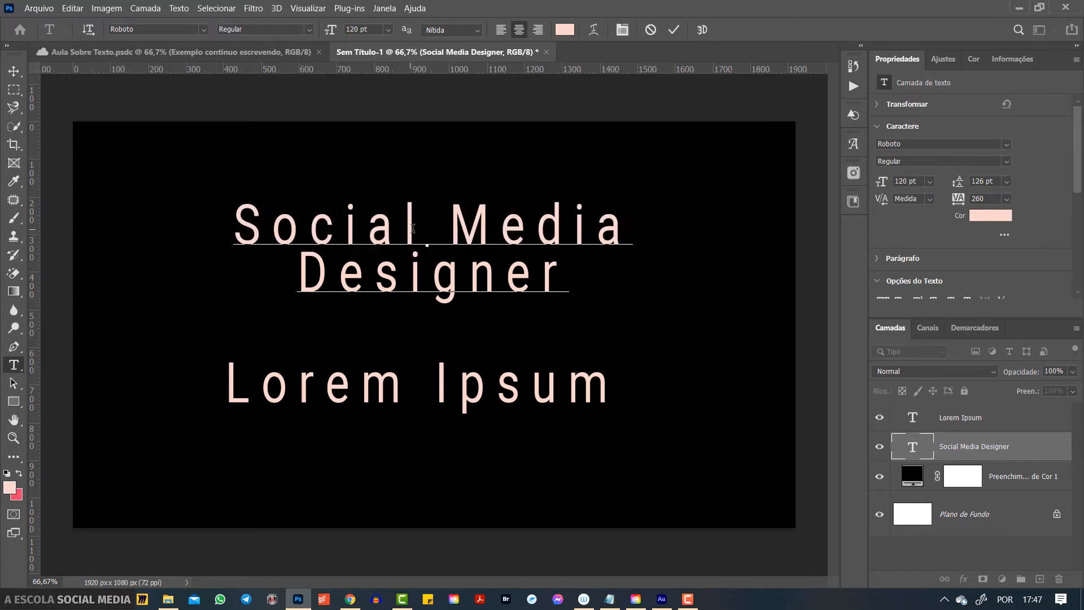
{"action": "left_click_drag", "start_coordinate": [392, 226], "coordinate": [227, 222]}
{"action": "left_click", "coordinate": [393, 231]}
{"action": "left_click_drag", "start_coordinate": [428, 231], "coordinate": [224, 214]}
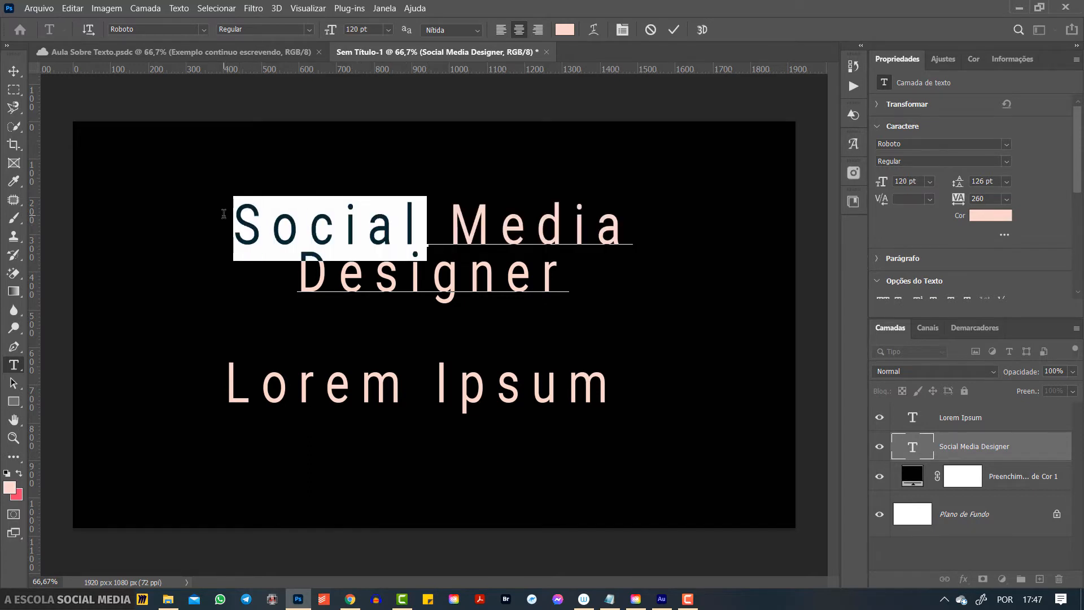
{"action": "left_click", "coordinate": [428, 242]}
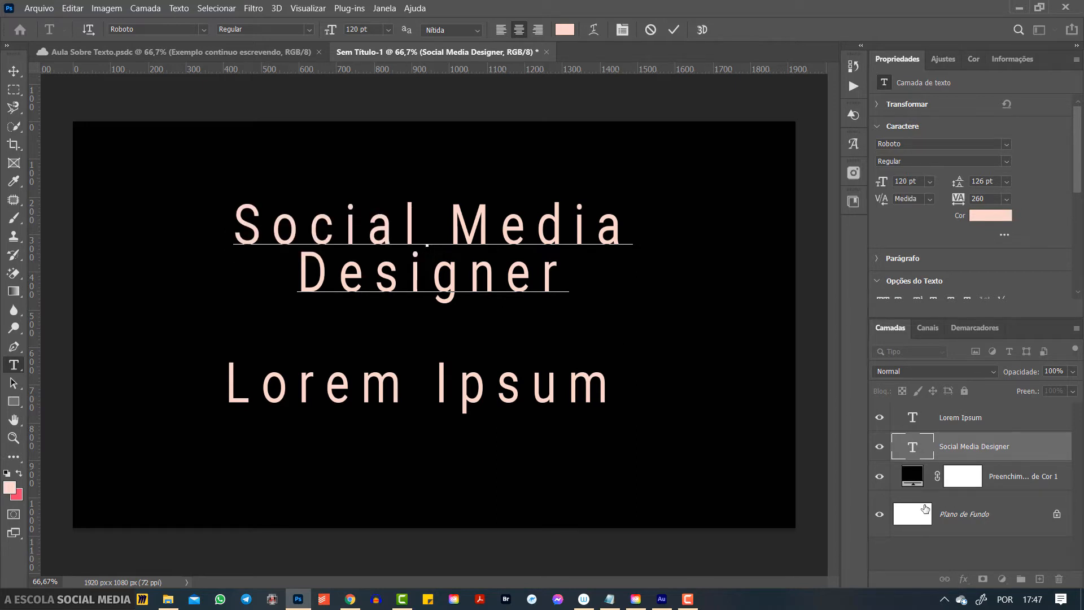
{"action": "left_click_drag", "start_coordinate": [968, 423], "coordinate": [1061, 580]}
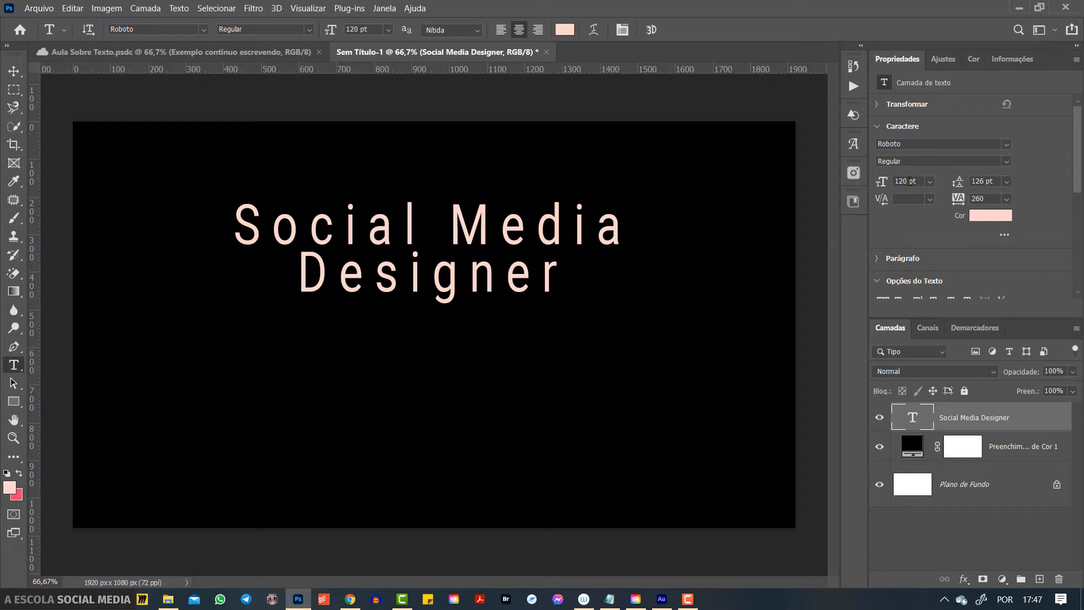
Set the text unit to points (Pontos) in the units and rulers preferences.
{"action": "double_click", "coordinate": [912, 182]}
{"action": "left_click", "coordinate": [75, 8]}
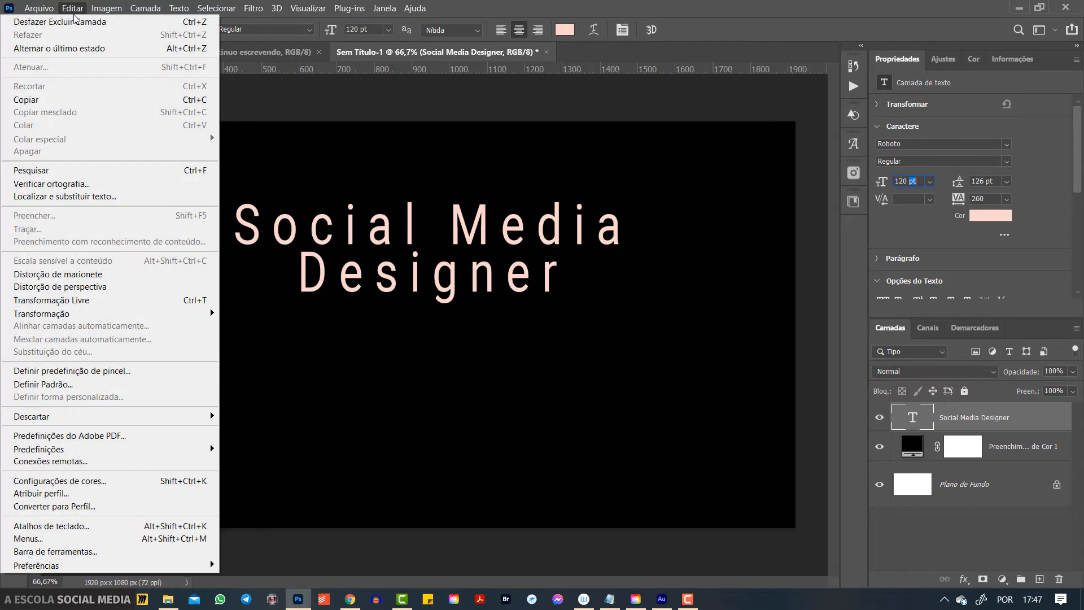
{"action": "mouse_move", "coordinate": [107, 565]}
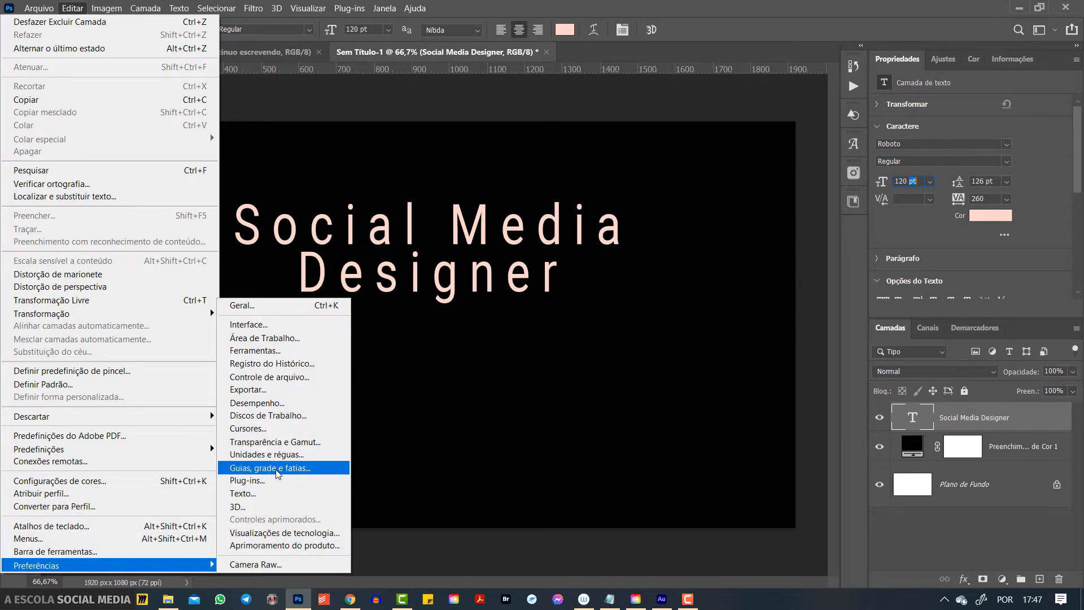
{"action": "left_click", "coordinate": [321, 456]}
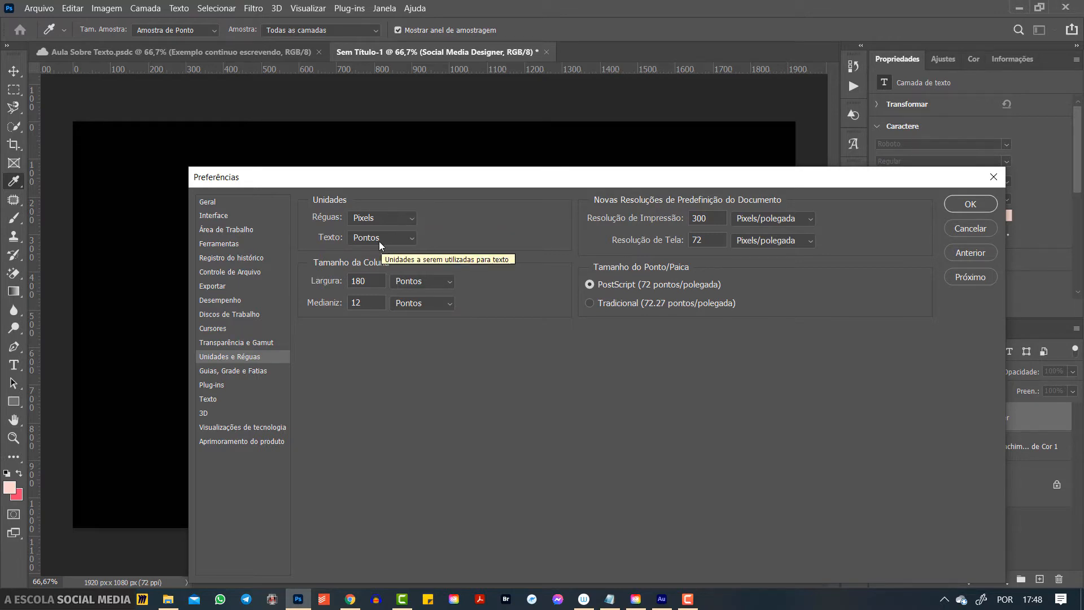
{"action": "left_click", "coordinate": [413, 236]}
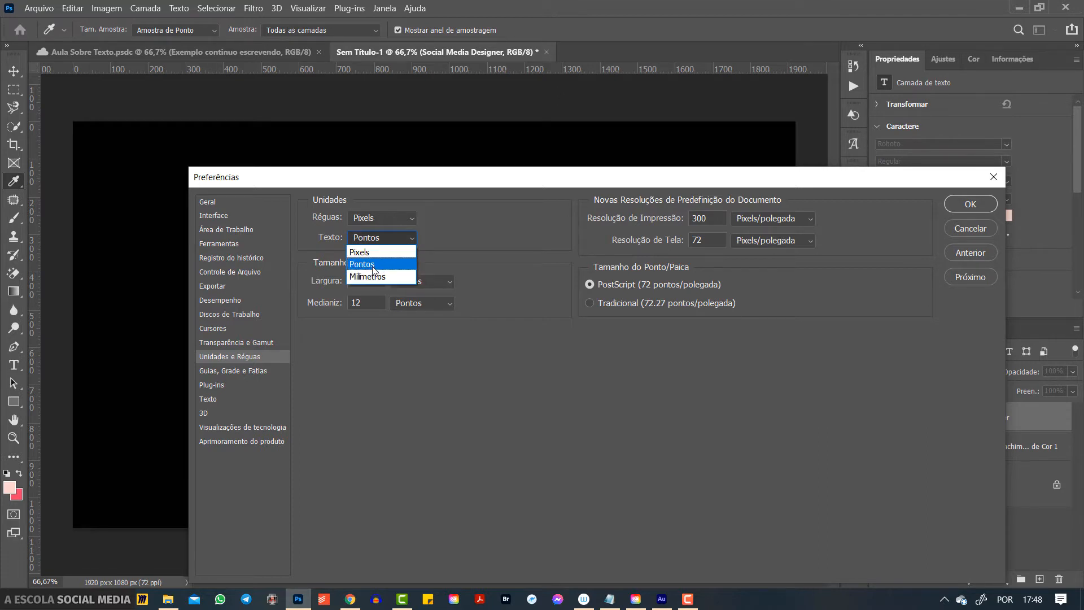
{"action": "left_click", "coordinate": [385, 239]}
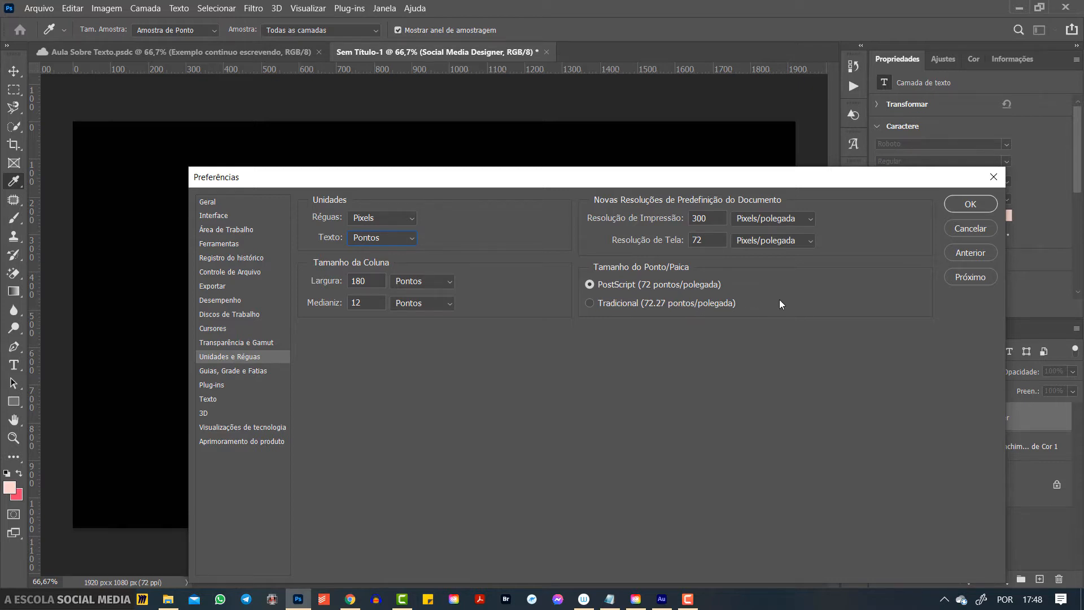
{"action": "left_click", "coordinate": [970, 204]}
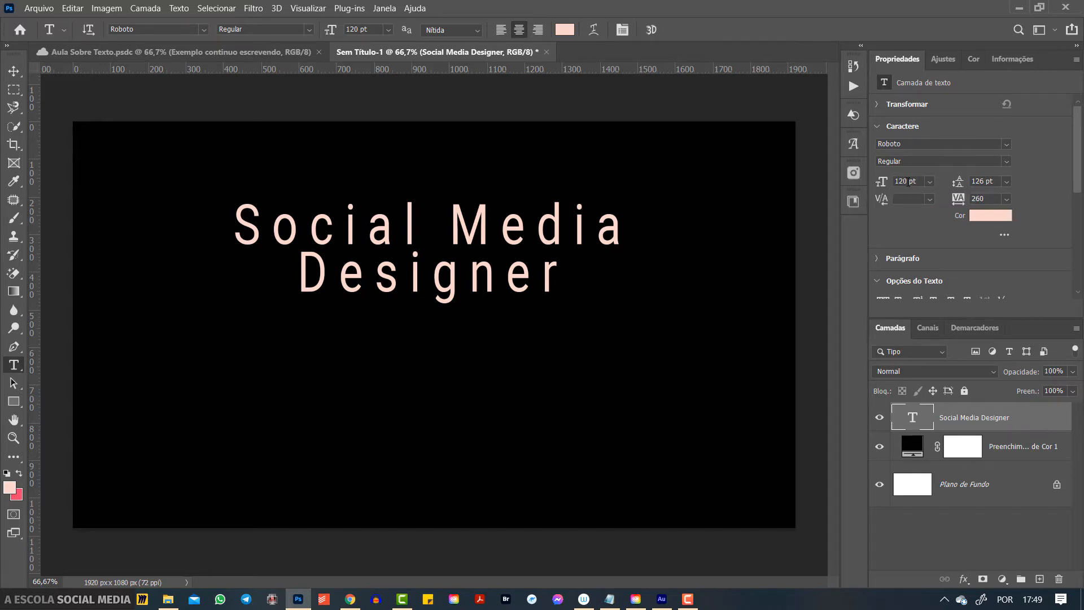
Set the Social Media Designer text's font size to 50 pt, and then enlarge it to 200 pt.
{"action": "left_click_drag", "start_coordinate": [907, 182], "coordinate": [895, 181]}
{"action": "type", "text": "50"}
{"action": "key", "text": "Return"}
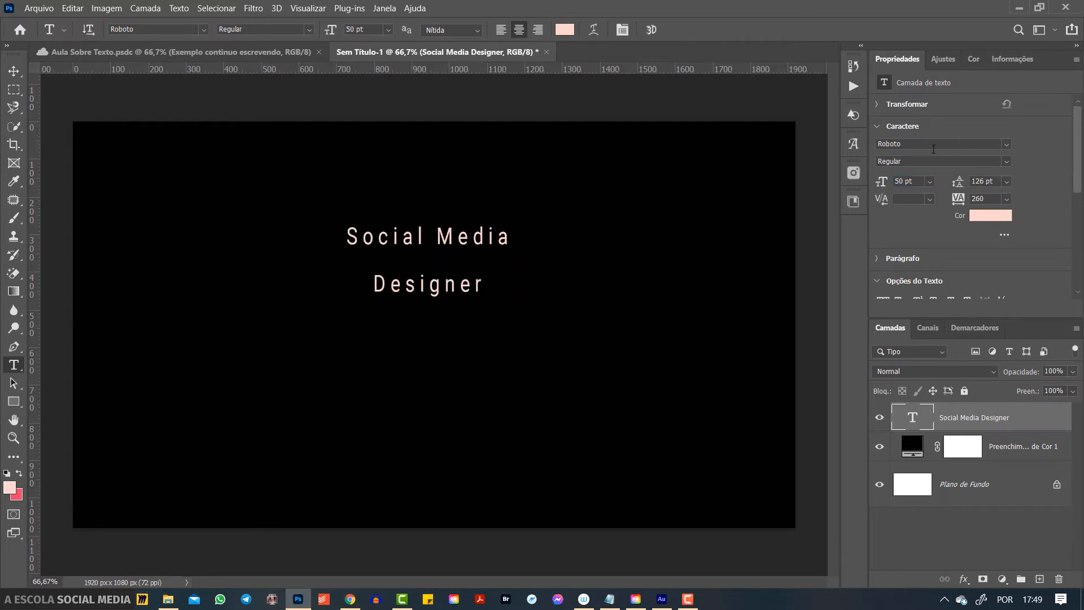
{"action": "double_click", "coordinate": [899, 181]}
{"action": "type", "text": "200"}
{"action": "key", "text": "Return"}
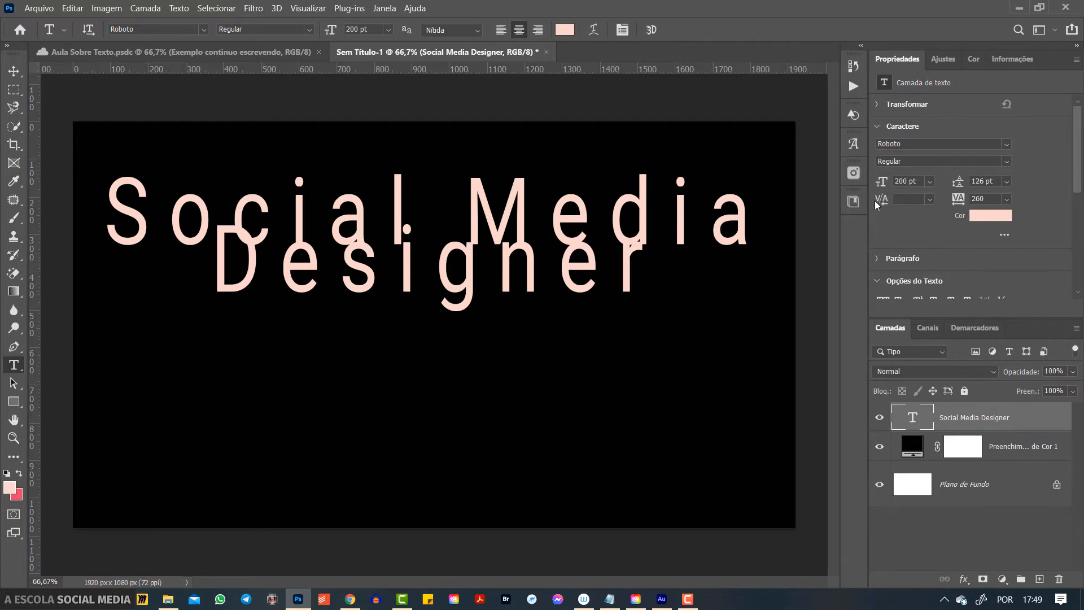
Adjust the title's font size up and down in small increments, ending at 186 pt.
{"action": "double_click", "coordinate": [897, 181]}
{"action": "key", "text": "Down"}
{"action": "key", "text": "Down"}
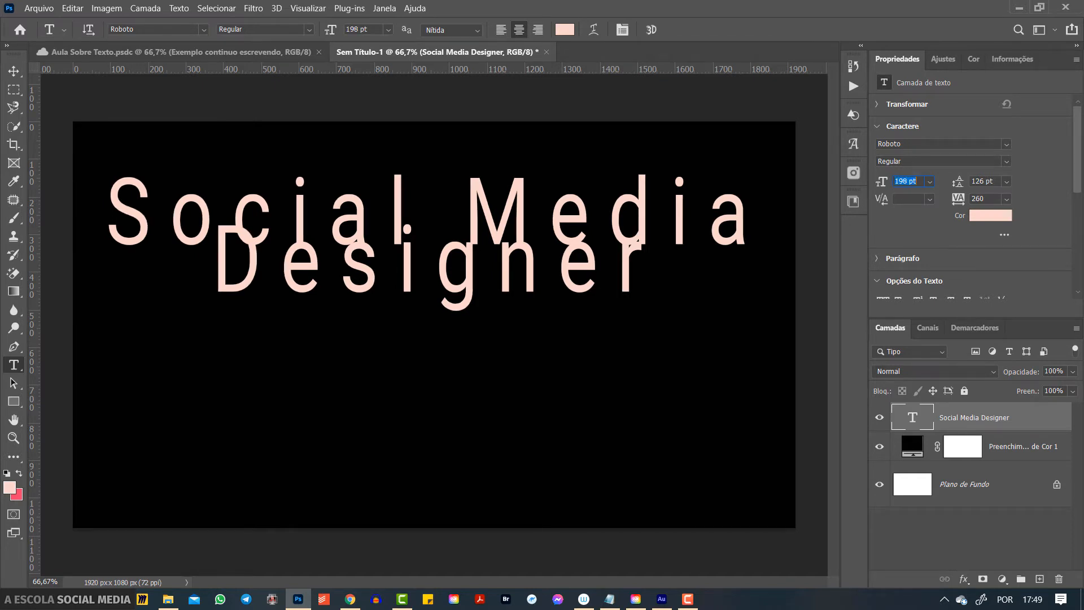
{"action": "key", "text": "Down"}
{"action": "key", "text": "Up"}
{"action": "key", "text": "Up"}
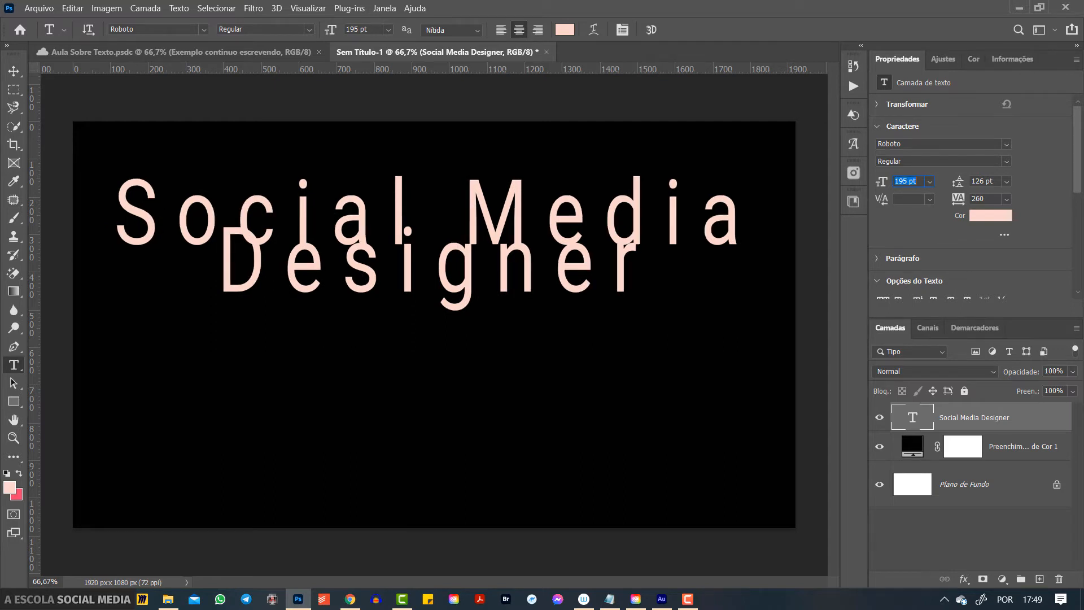
{"action": "key", "text": "Up"}
{"action": "key", "text": "Up"}
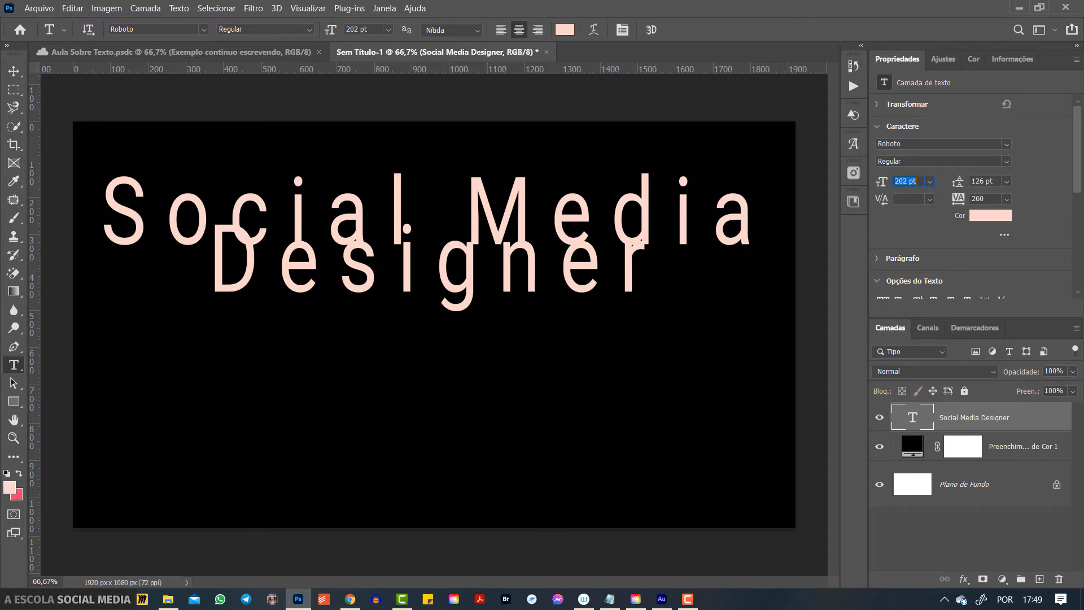
{"action": "key", "text": "Down"}
{"action": "key", "text": "Down"}
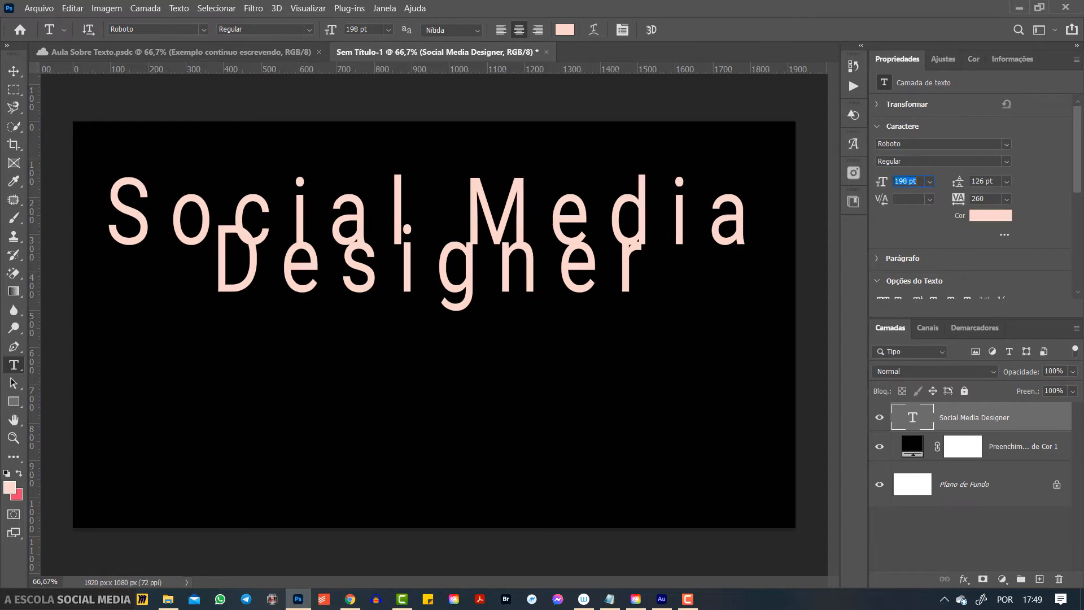
{"action": "key", "text": "Down"}
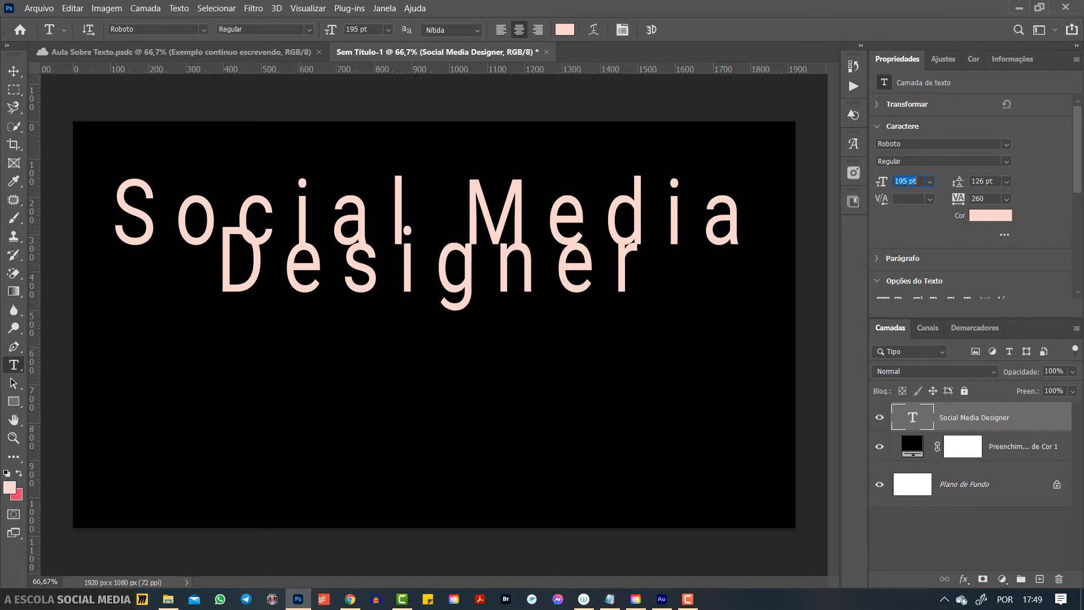
{"action": "key", "text": "Down"}
{"action": "key", "text": "Down"}
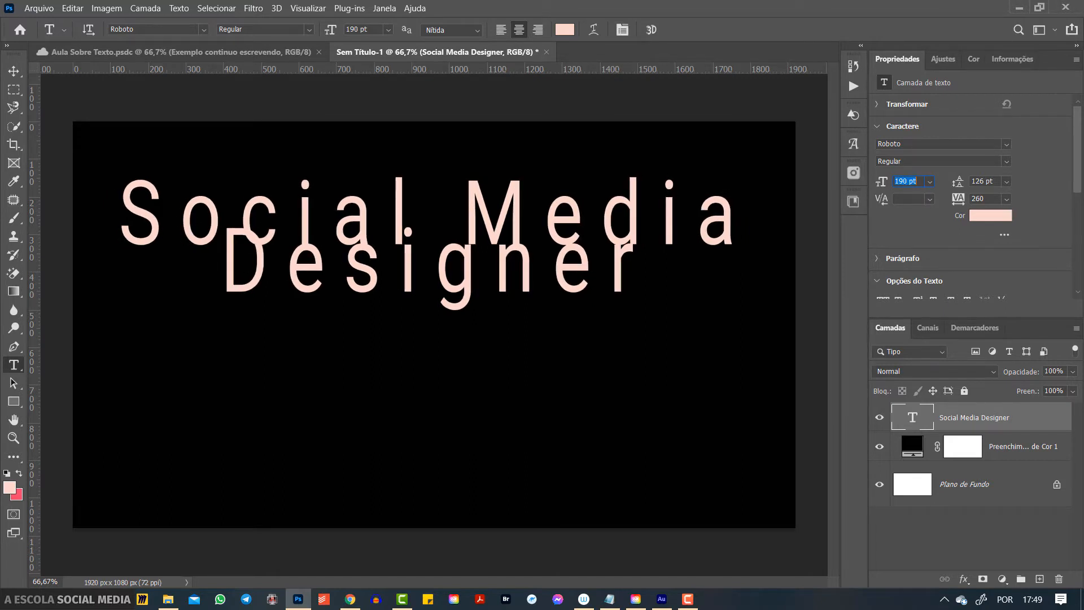
{"action": "key", "text": "Down"}
{"action": "key", "text": "Down"}
{"action": "key", "text": "Down"}
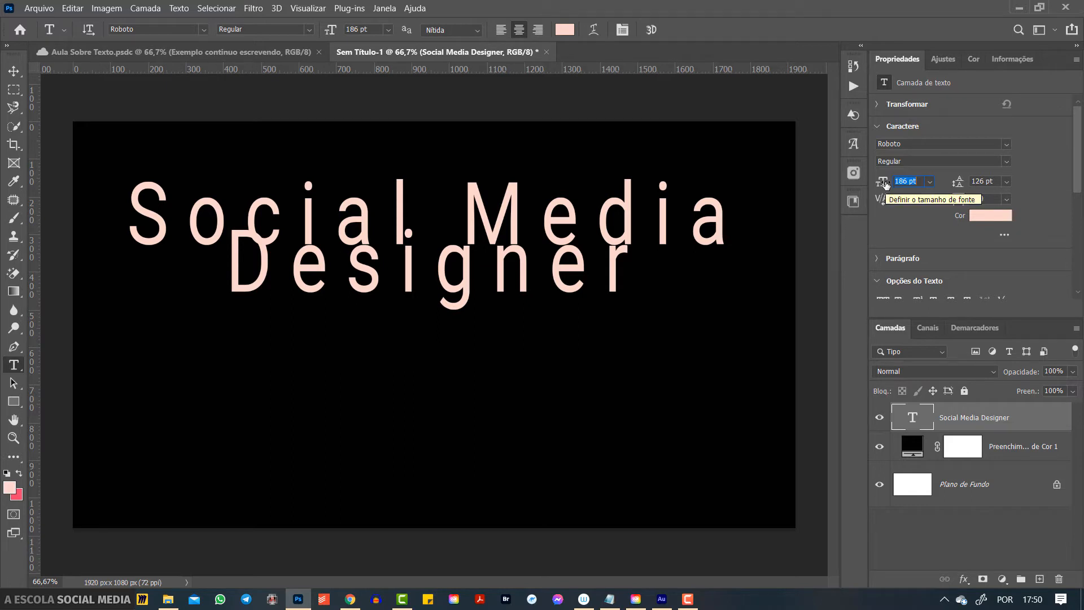
Scrub the title's font size to 100 pt, up to 161 pt, and back down to 115 pt.
{"action": "left_click_drag", "start_coordinate": [886, 184], "coordinate": [824, 181]}
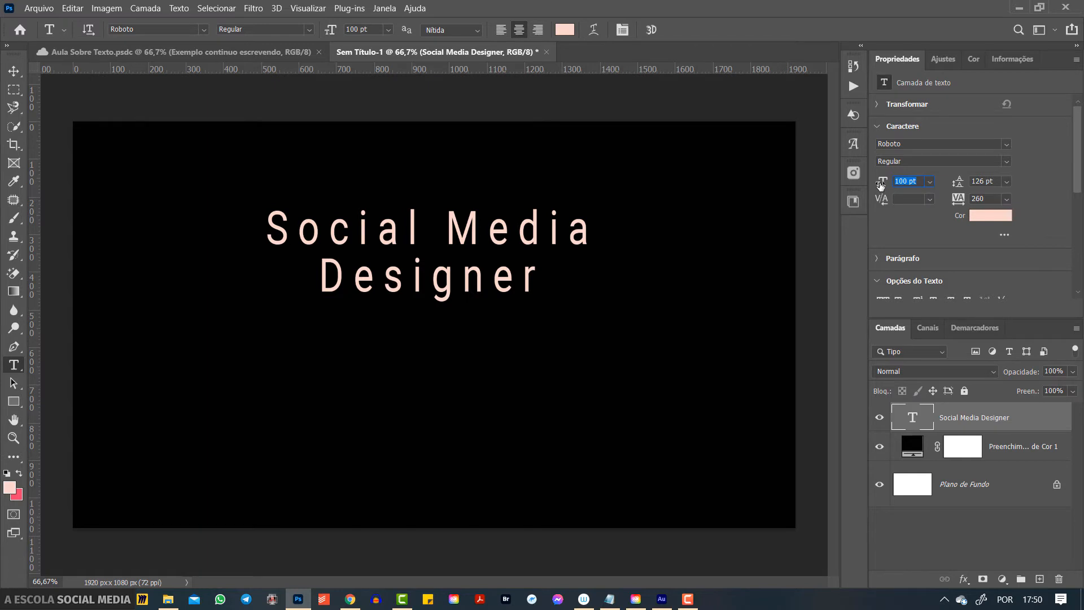
{"action": "left_click_drag", "start_coordinate": [880, 184], "coordinate": [923, 182]}
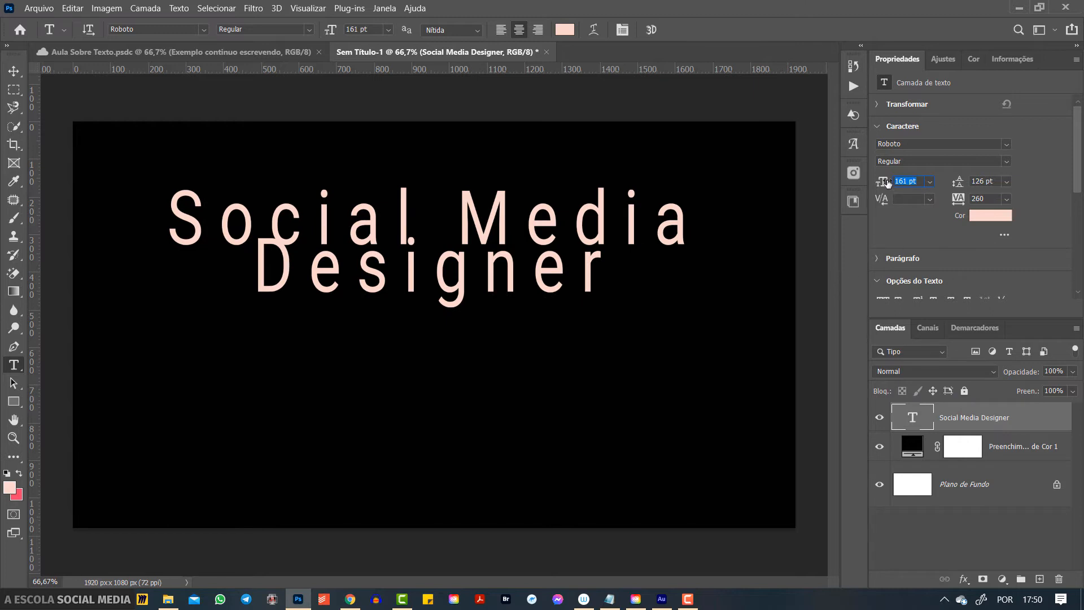
{"action": "left_click_drag", "start_coordinate": [887, 184], "coordinate": [851, 183]}
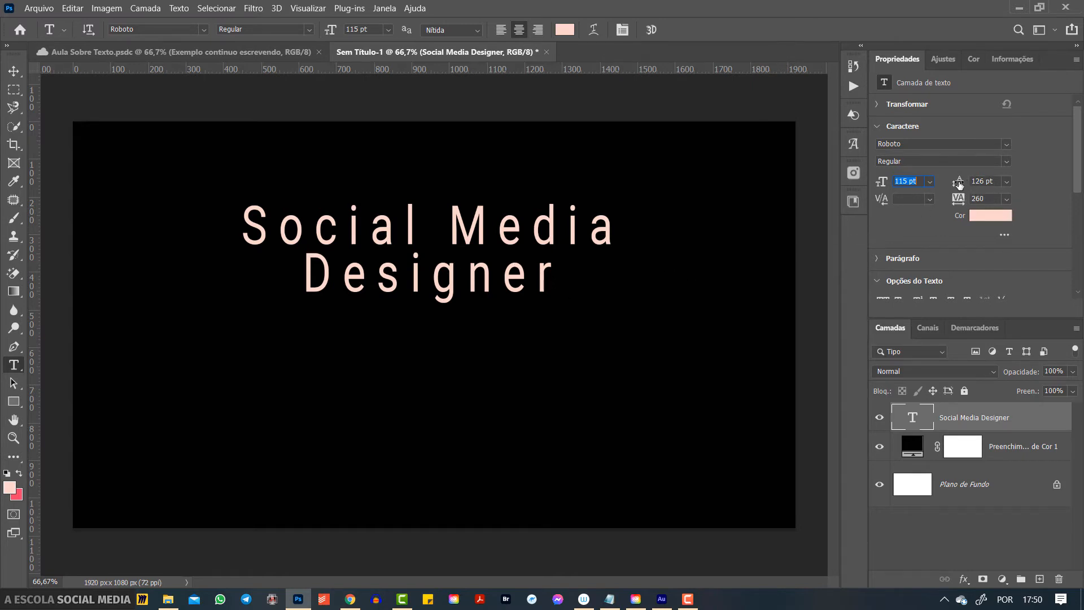
Scrub the title's leading up to 191 pt and back down to 31 pt, and view the preset font sizes.
{"action": "left_click_drag", "start_coordinate": [959, 184], "coordinate": [1010, 181]}
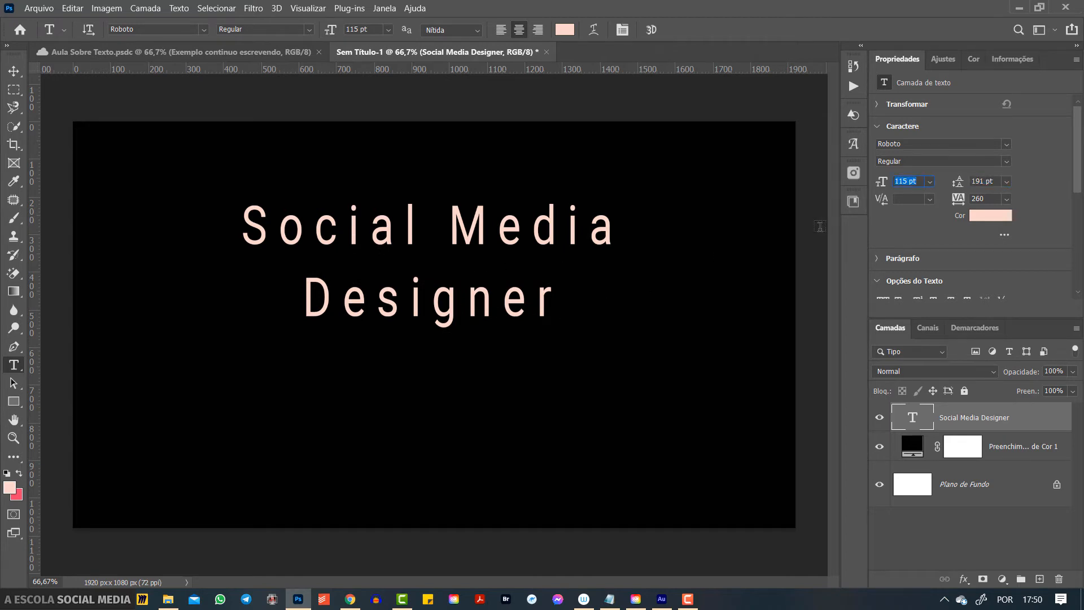
{"action": "left_click_drag", "start_coordinate": [962, 185], "coordinate": [849, 204]}
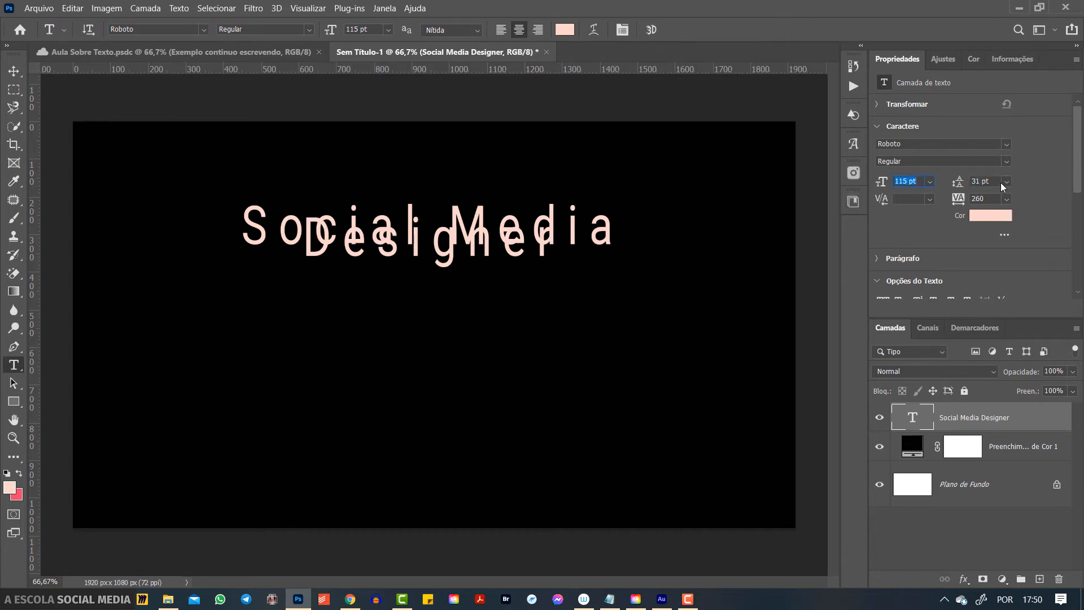
{"action": "left_click", "coordinate": [930, 183]}
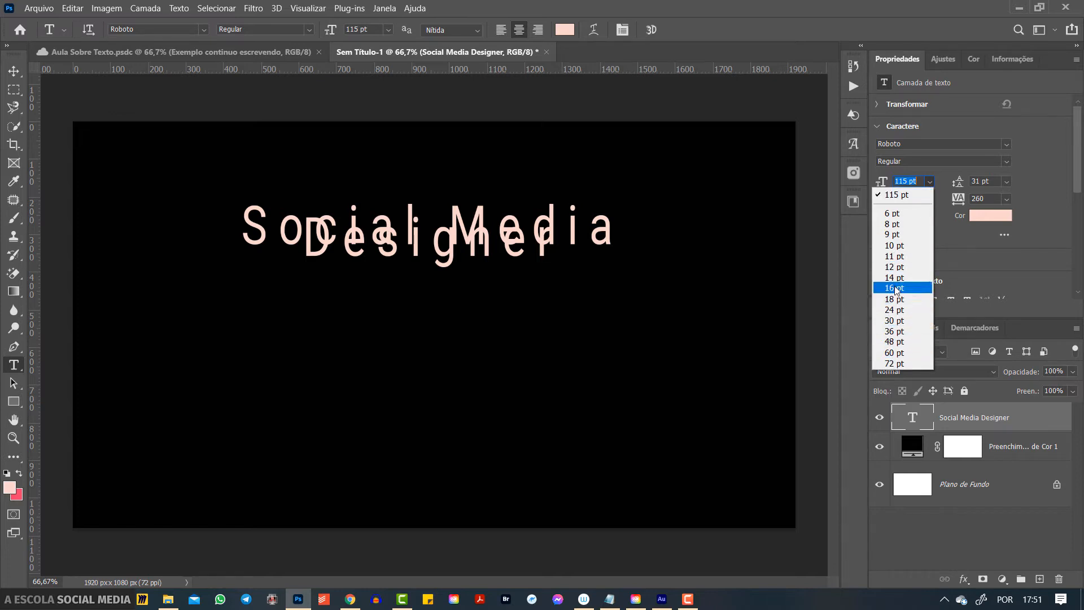
{"action": "left_click", "coordinate": [1007, 182]}
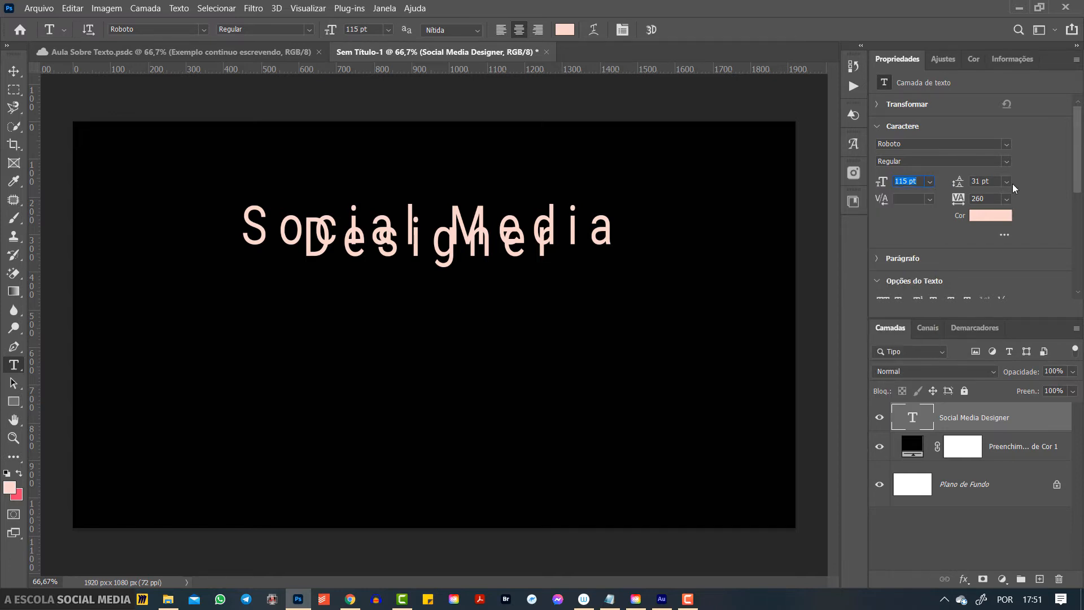
Set the Social Media Designer text's leading to Auto, and then to the 72 pt preset.
{"action": "left_click", "coordinate": [1007, 182]}
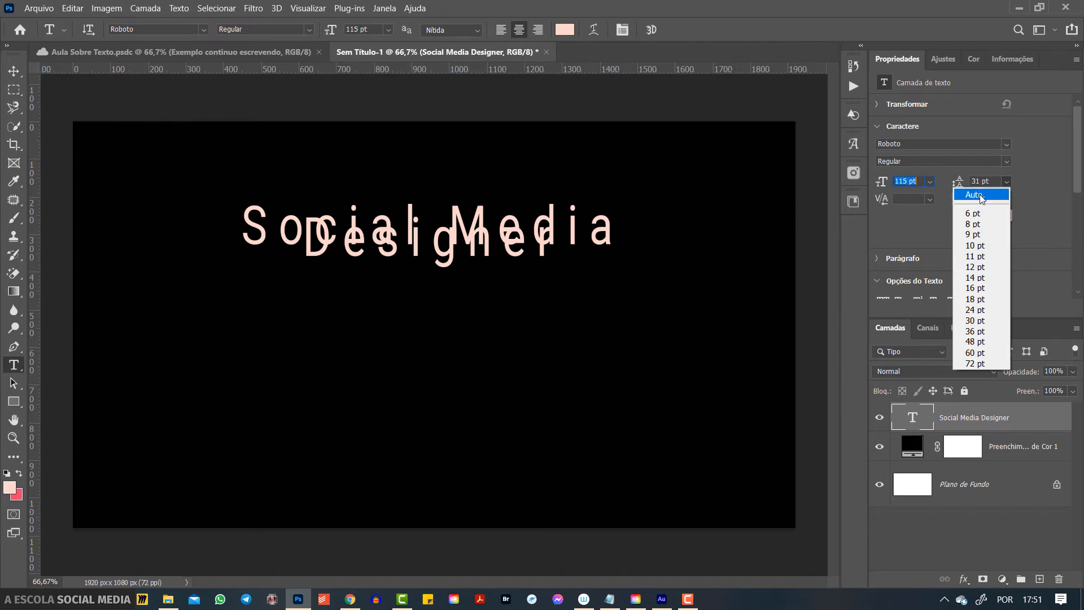
{"action": "left_click", "coordinate": [991, 195]}
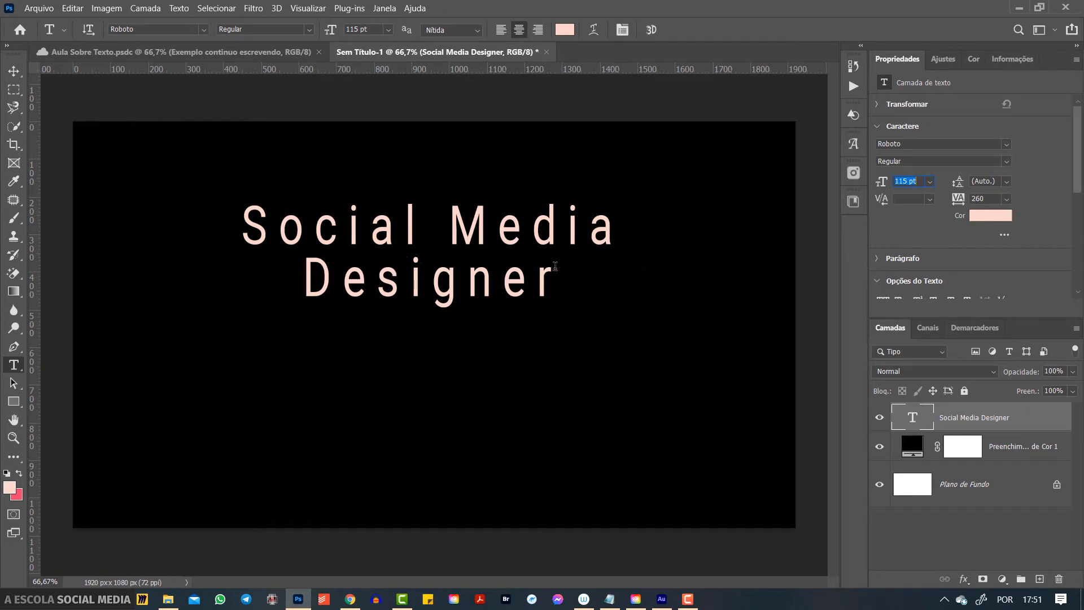
{"action": "left_click", "coordinate": [1007, 182]}
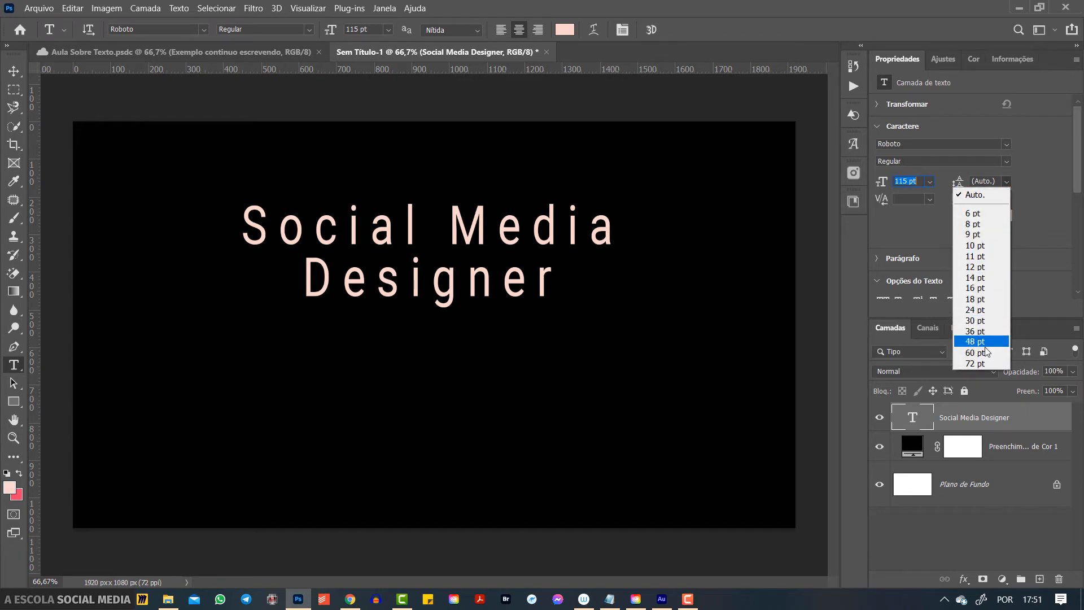
{"action": "left_click", "coordinate": [981, 363]}
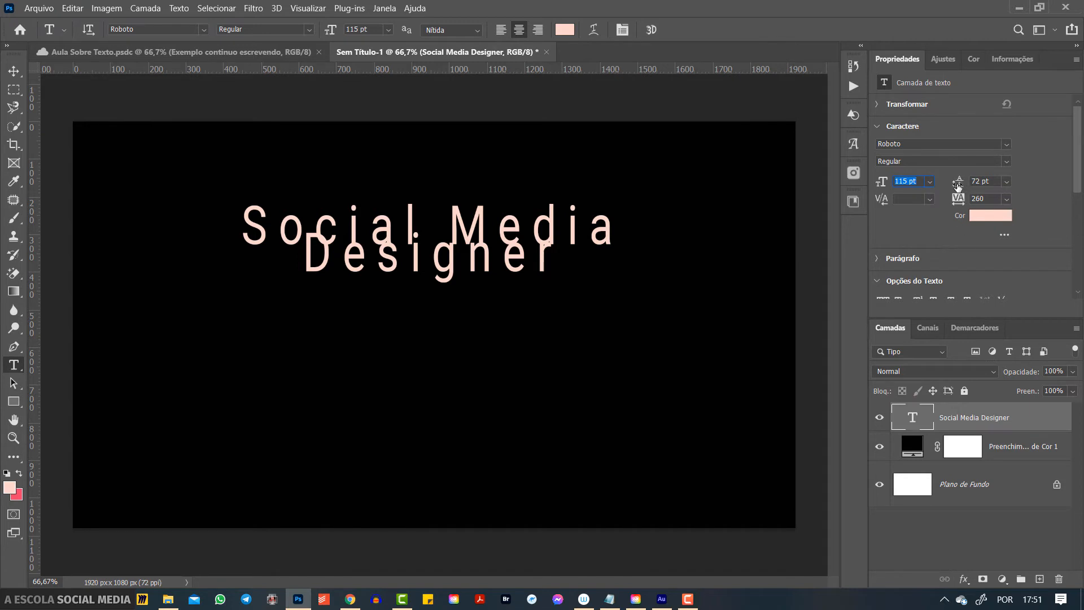
Increase the title's leading gradually through 97 pt and 112 pt, ending at 130 pt.
{"action": "mouse_move", "coordinate": [958, 184]}
{"action": "left_mouse_down"}
{"action": "mouse_move", "coordinate": [977, 190]}
{"action": "mouse_move", "coordinate": [957, 185]}
{"action": "mouse_move", "coordinate": [978, 179]}
{"action": "mouse_move", "coordinate": [965, 184]}
{"action": "left_mouse_up"}
{"action": "key", "text": "Up"}
{"action": "key", "text": "Up"}
{"action": "key", "text": "Up"}
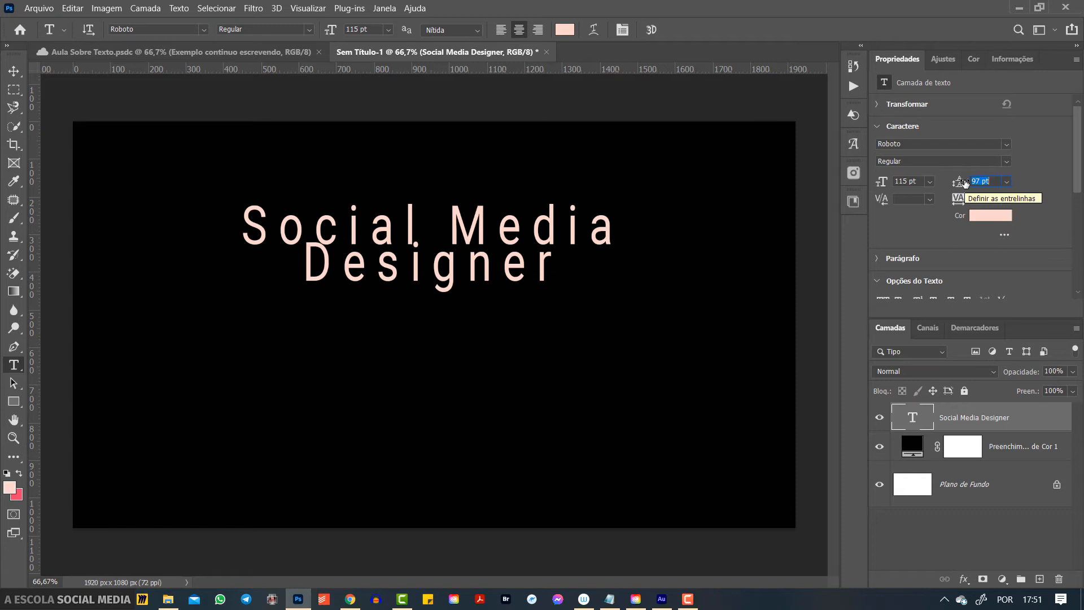
{"action": "key", "text": "Up"}
{"action": "key", "text": "Up"}
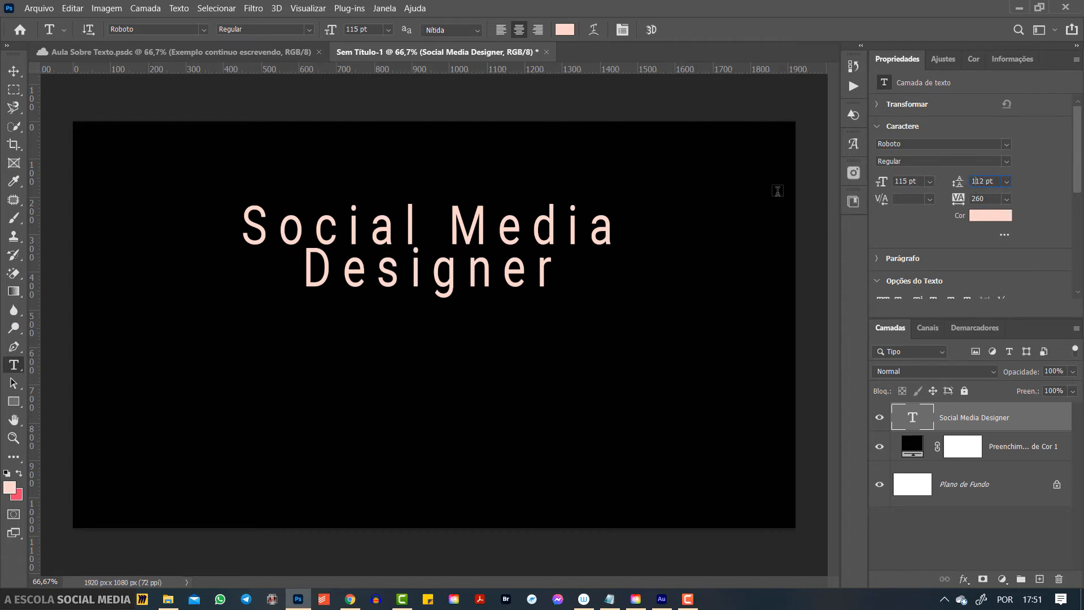
{"action": "left_click_drag", "start_coordinate": [957, 187], "coordinate": [967, 181]}
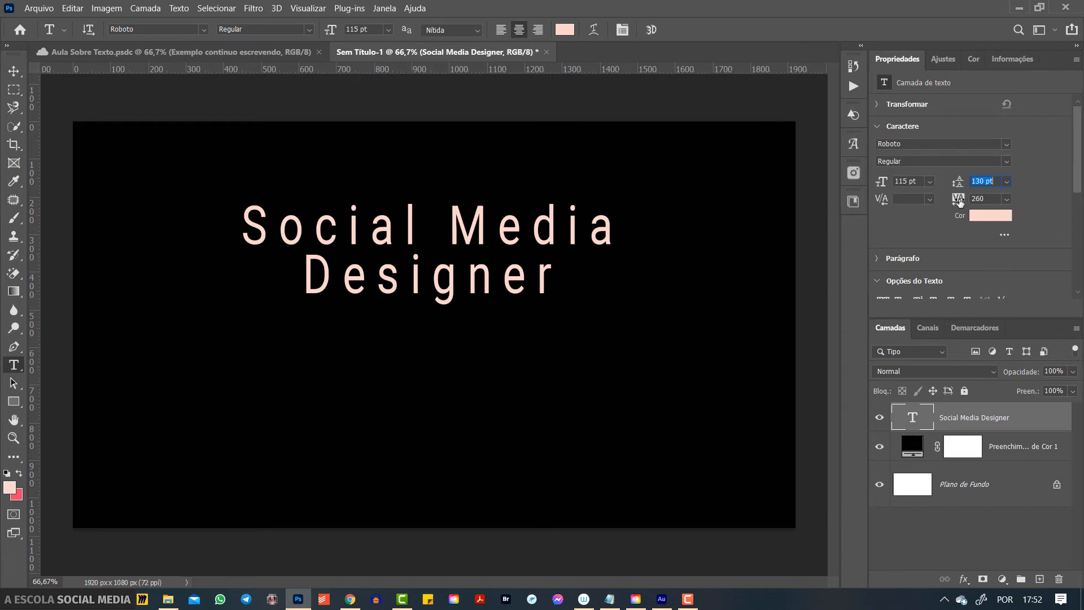
Reduce the title's tracking to 220, and then set it to the preset value 0.
{"action": "mouse_move", "coordinate": [962, 200]}
{"action": "left_mouse_down"}
{"action": "mouse_move", "coordinate": [951, 198]}
{"action": "mouse_move", "coordinate": [984, 201]}
{"action": "mouse_move", "coordinate": [956, 205]}
{"action": "left_mouse_up"}
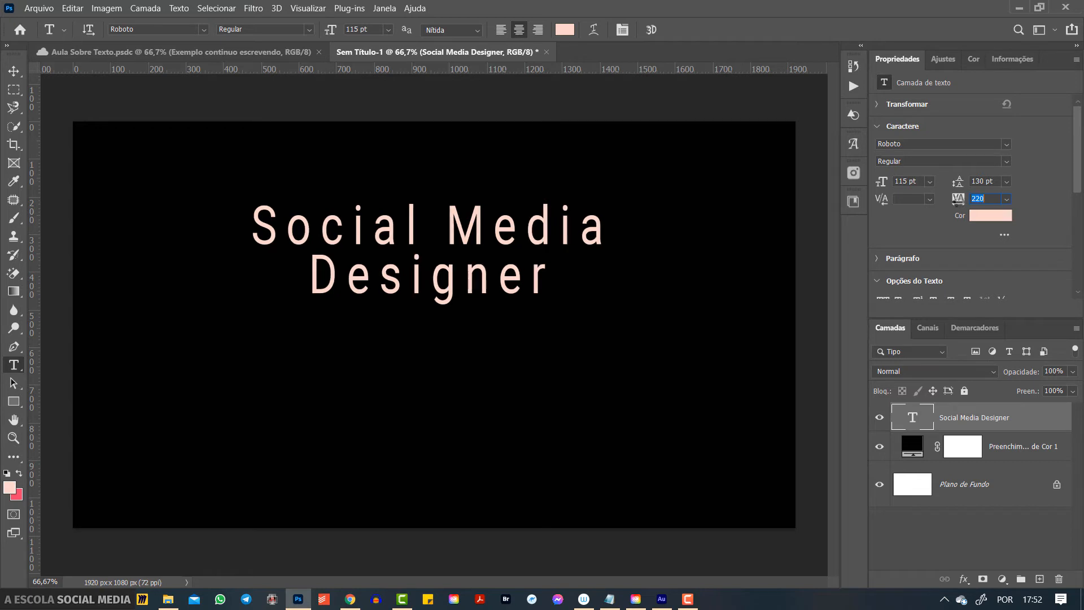
{"action": "left_click", "coordinate": [1006, 199]}
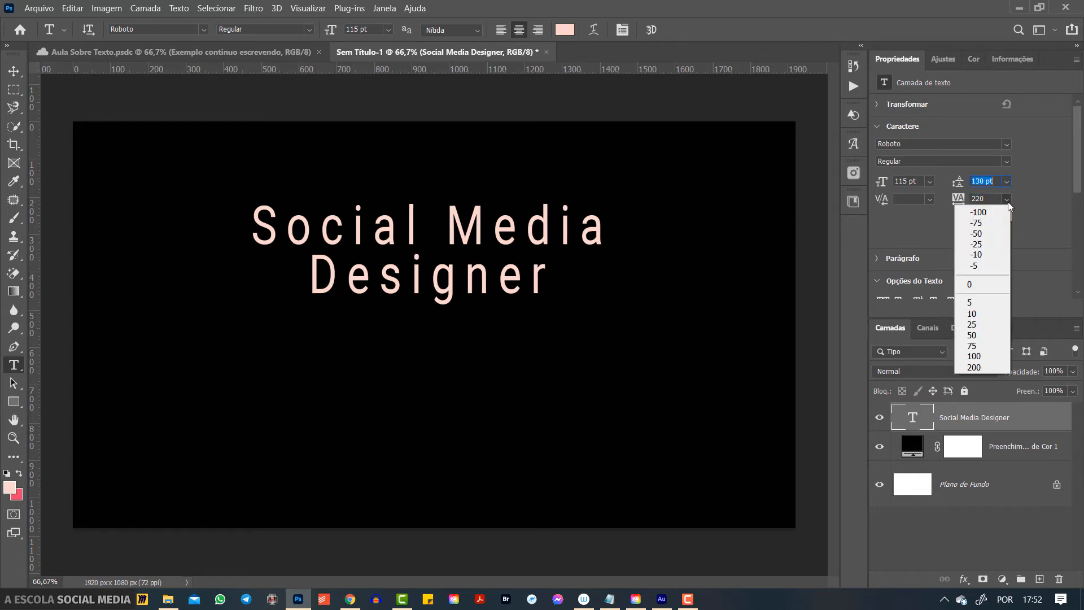
{"action": "left_click", "coordinate": [983, 285]}
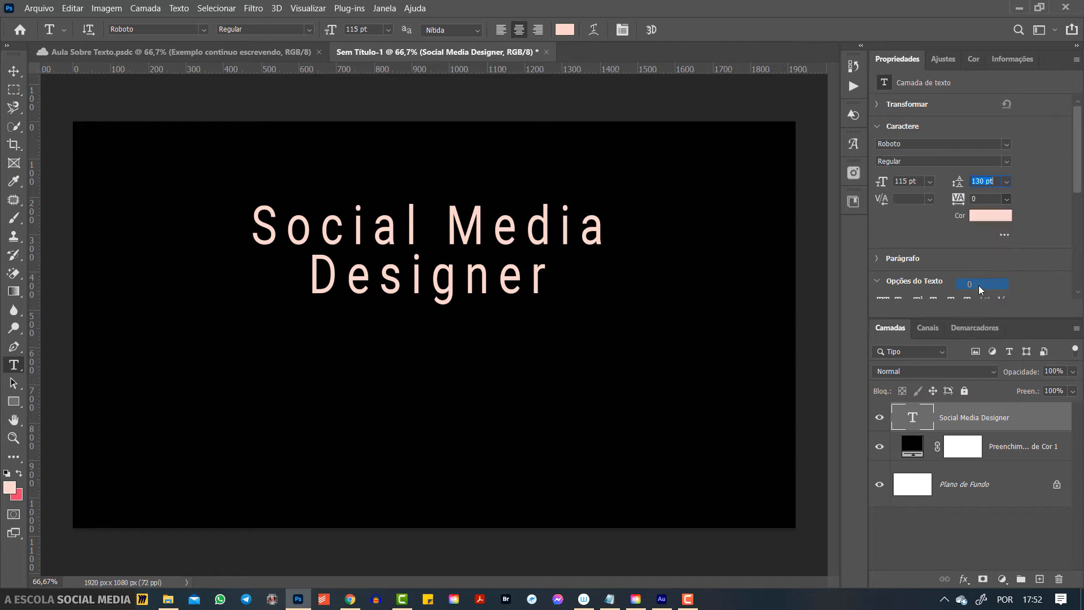